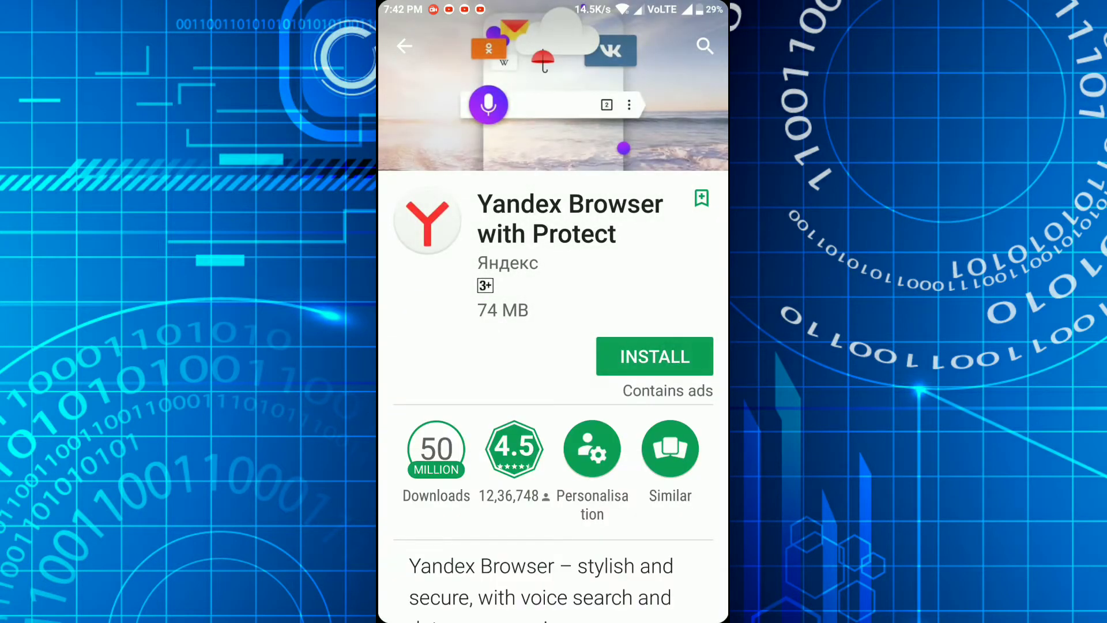
Step: Start installing Yandex Browser with Protect, then view the beta app page and its screenshots
left_click(655, 357)
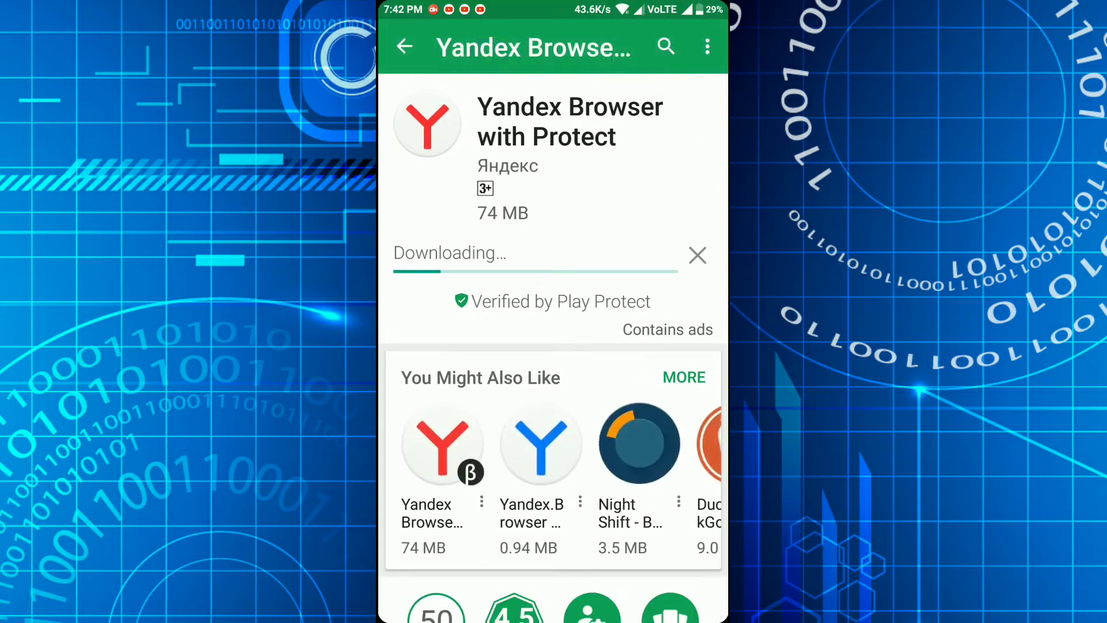
scroll(667, 366, "down", 5)
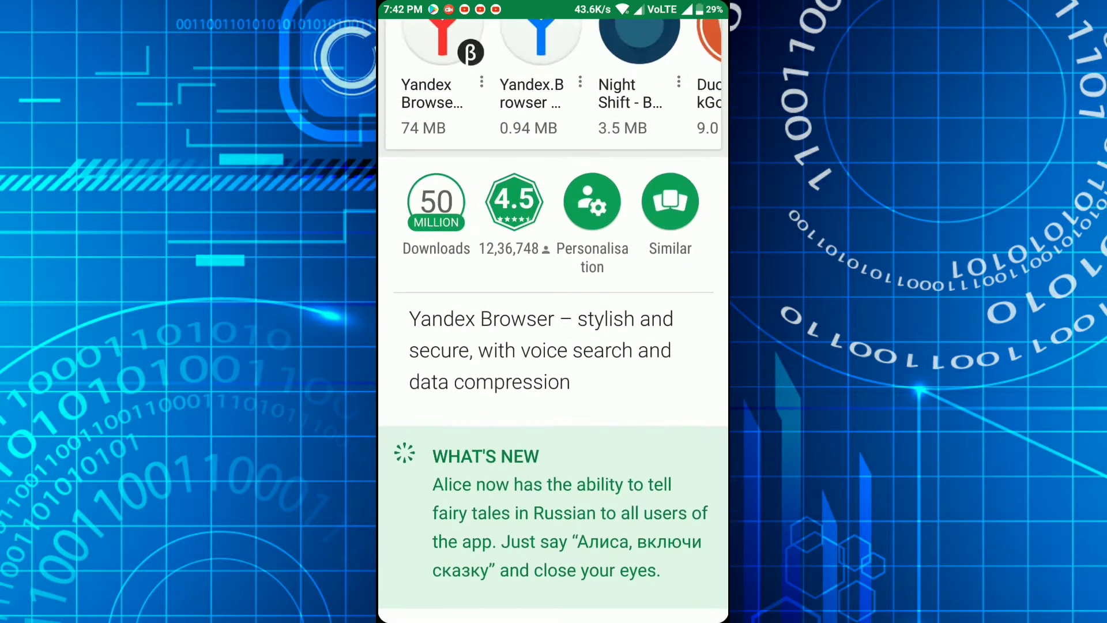
scroll(707, 352, "up", 2)
left_click(451, 118)
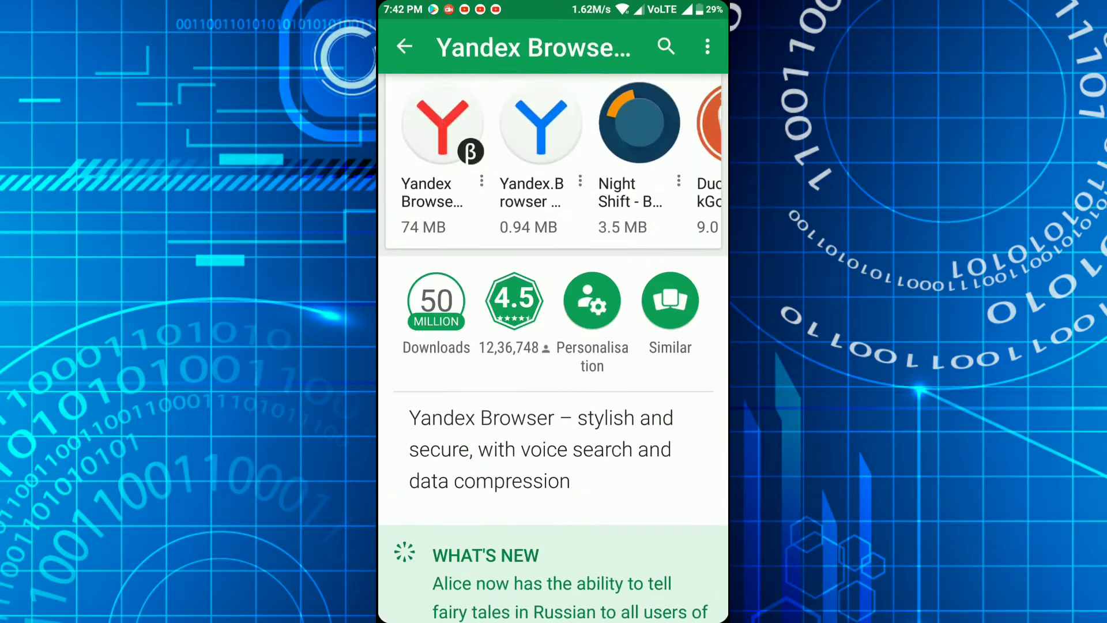
scroll(685, 347, "down", 7)
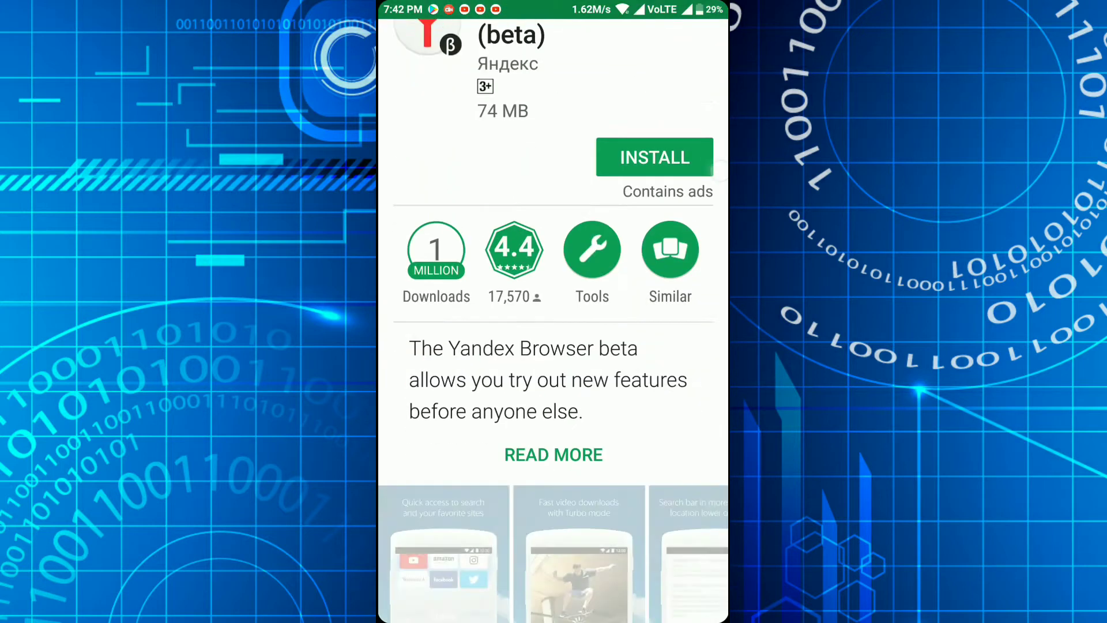
scroll(631, 317, "down", 2)
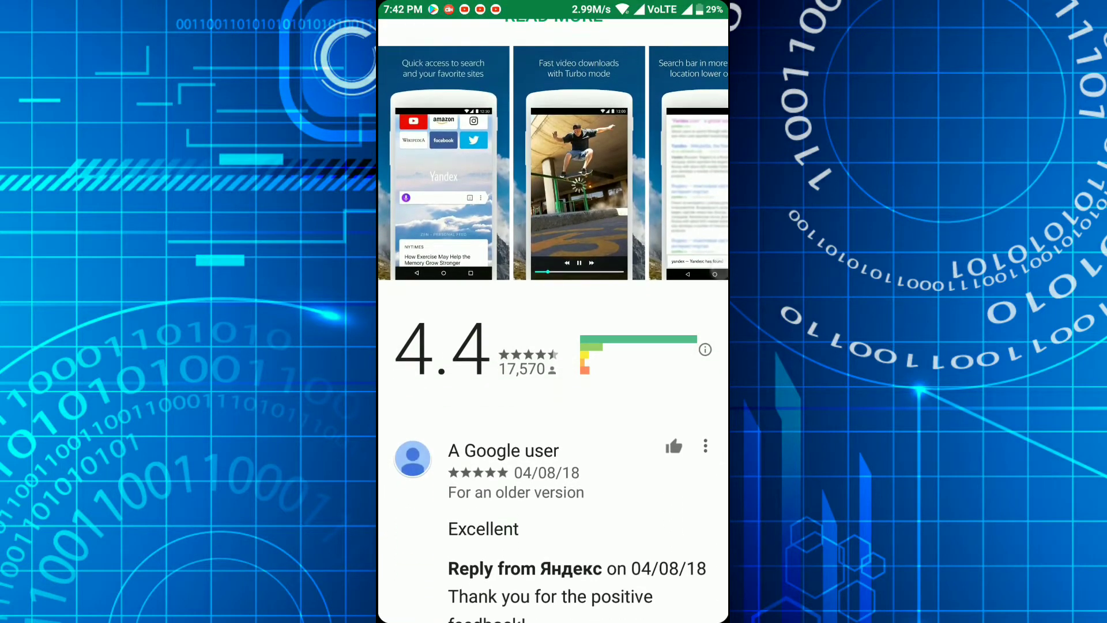
scroll(553, 173, "right", 3)
left_click(580, 173)
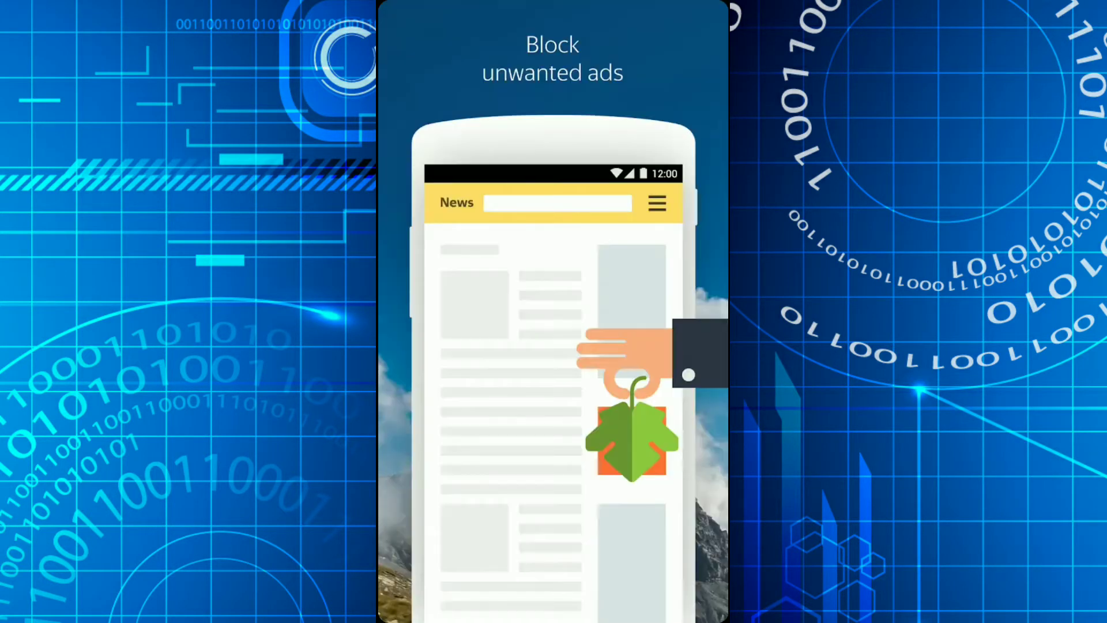
Step: Leave the screenshot viewer and let the Yandex Browser download complete
key("Escape")
scroll(554, 311, "up", 10)
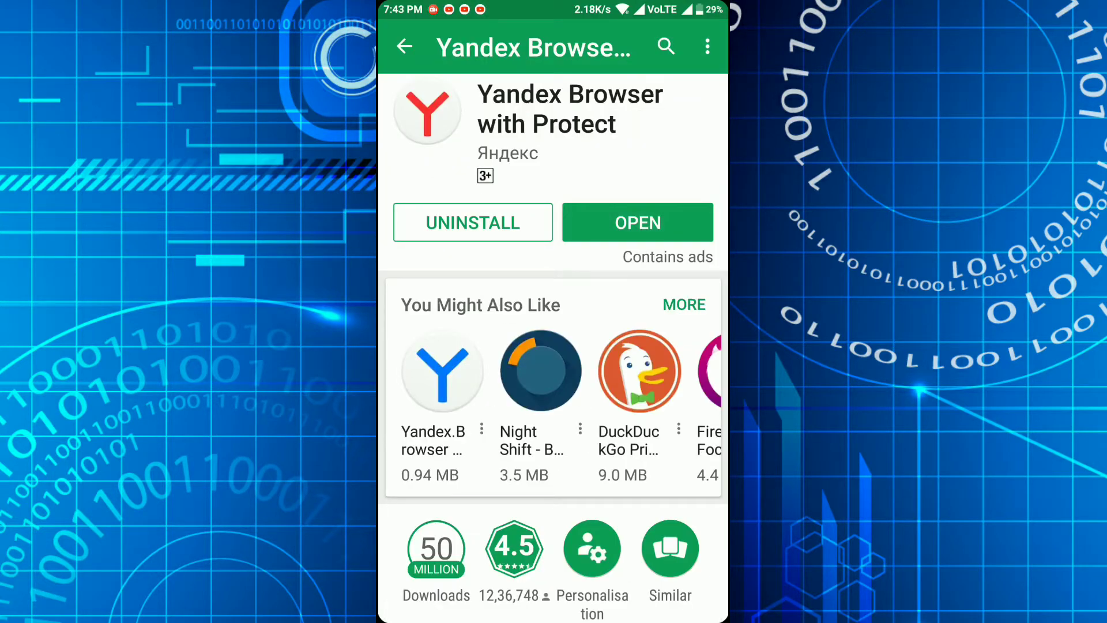
Step: Launch Yandex Browser from Play Store and finish its welcome tour with Launch Program
left_click(637, 222)
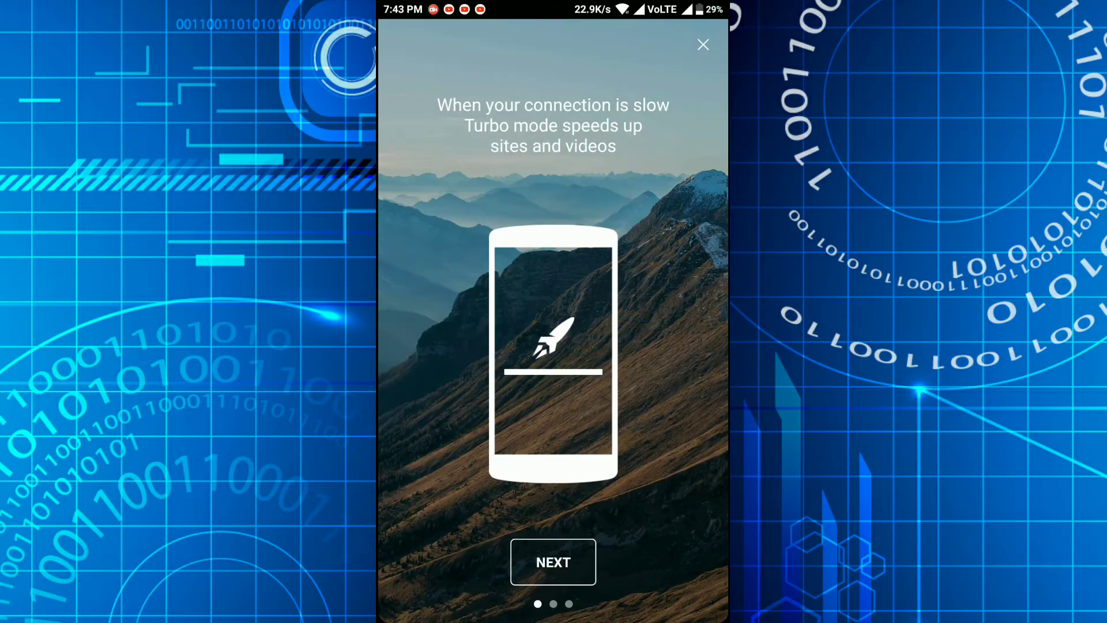
left_click(568, 554)
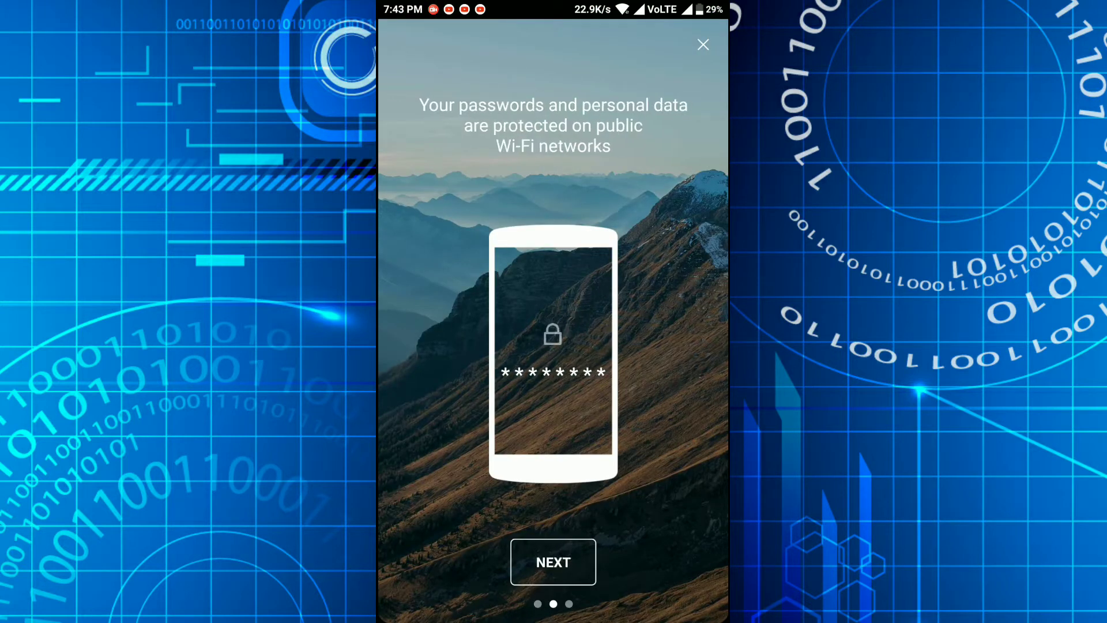
left_click(554, 562)
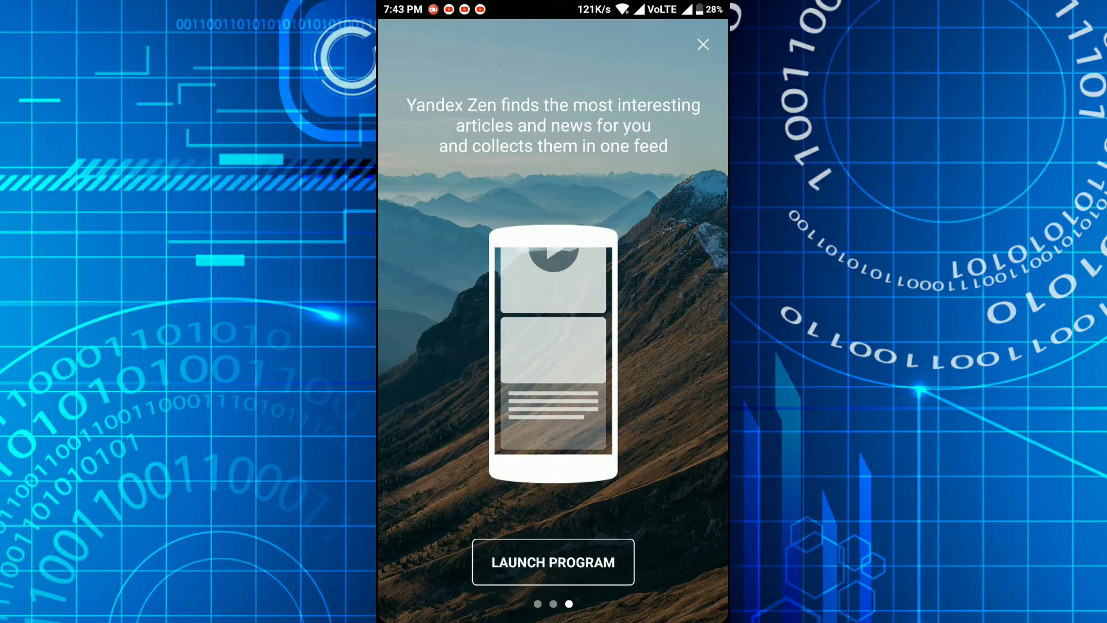
left_click(604, 566)
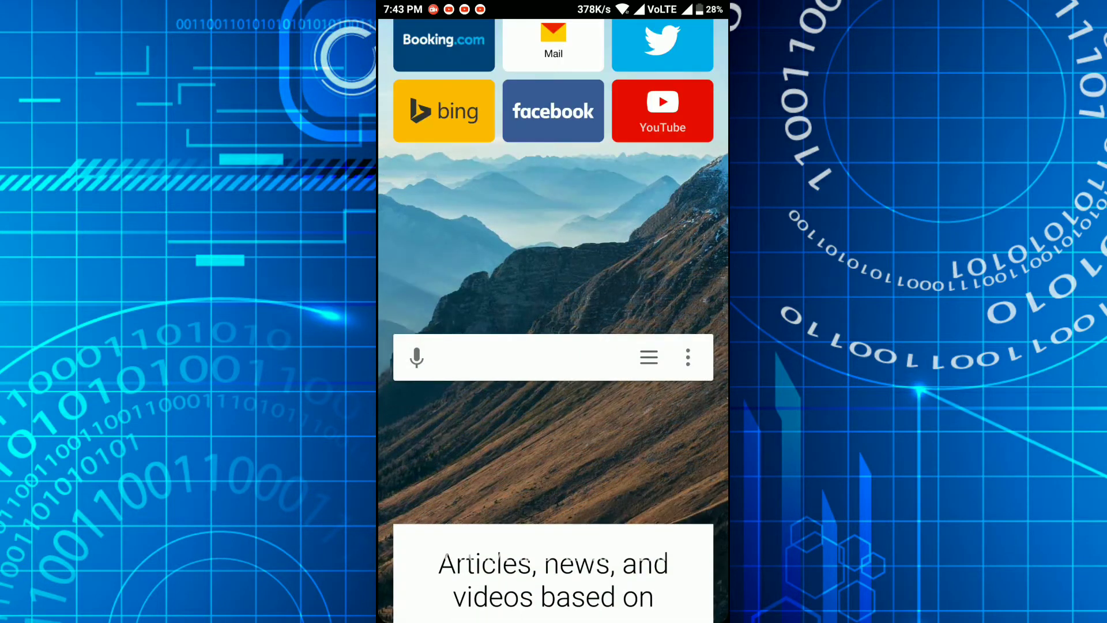
type("chrome")
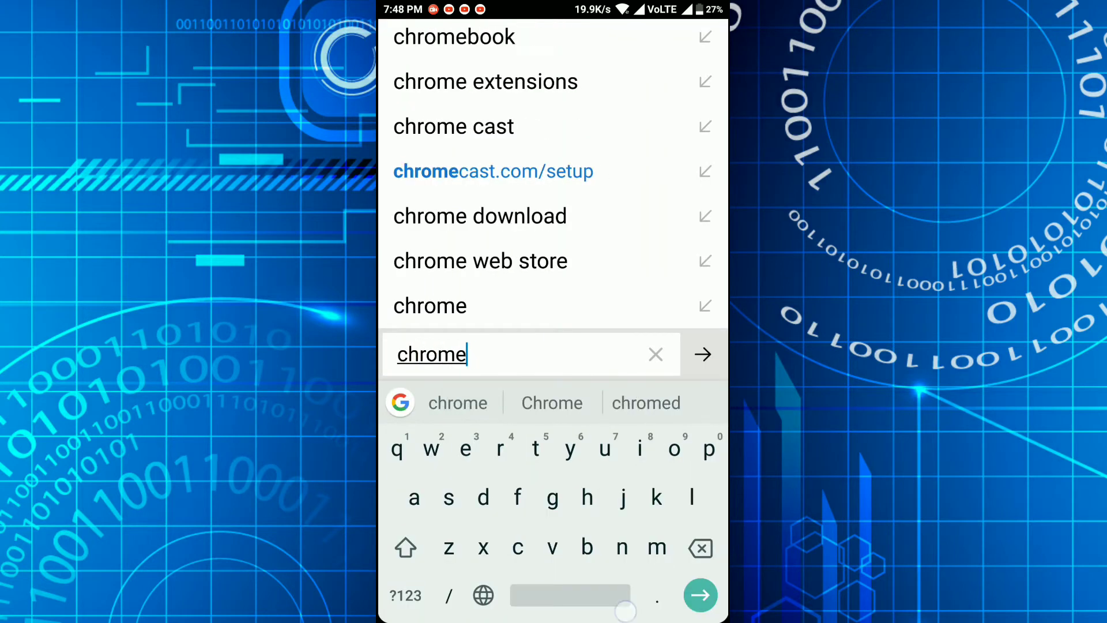
type(" extension")
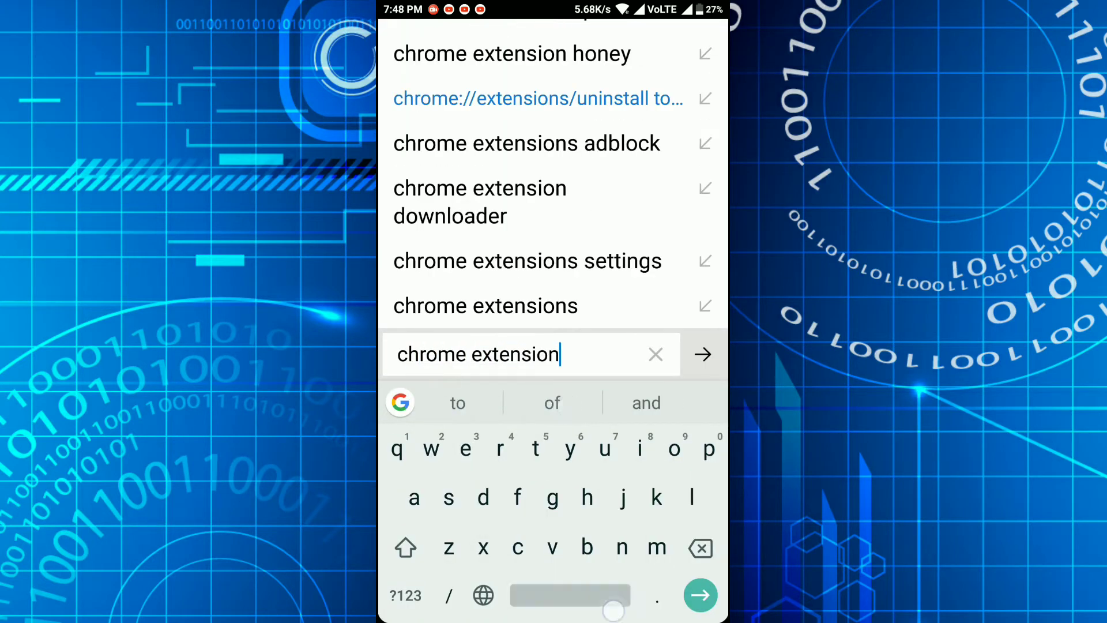
type("s download")
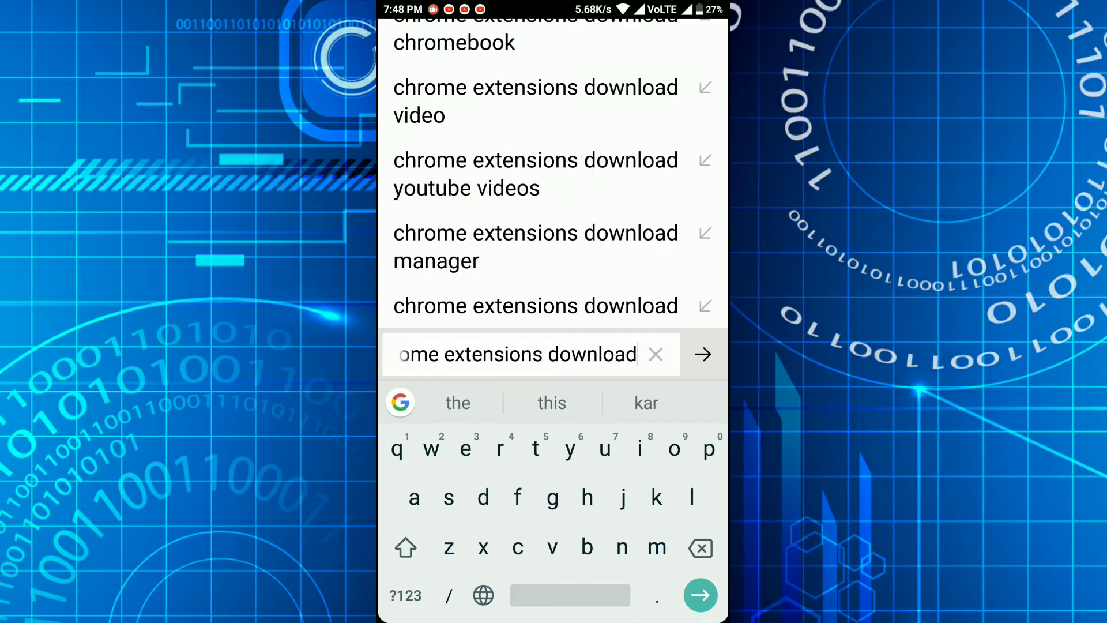
Step: Run the 'chrome extensions download' search and reach the Chrome Web Store
key("Return")
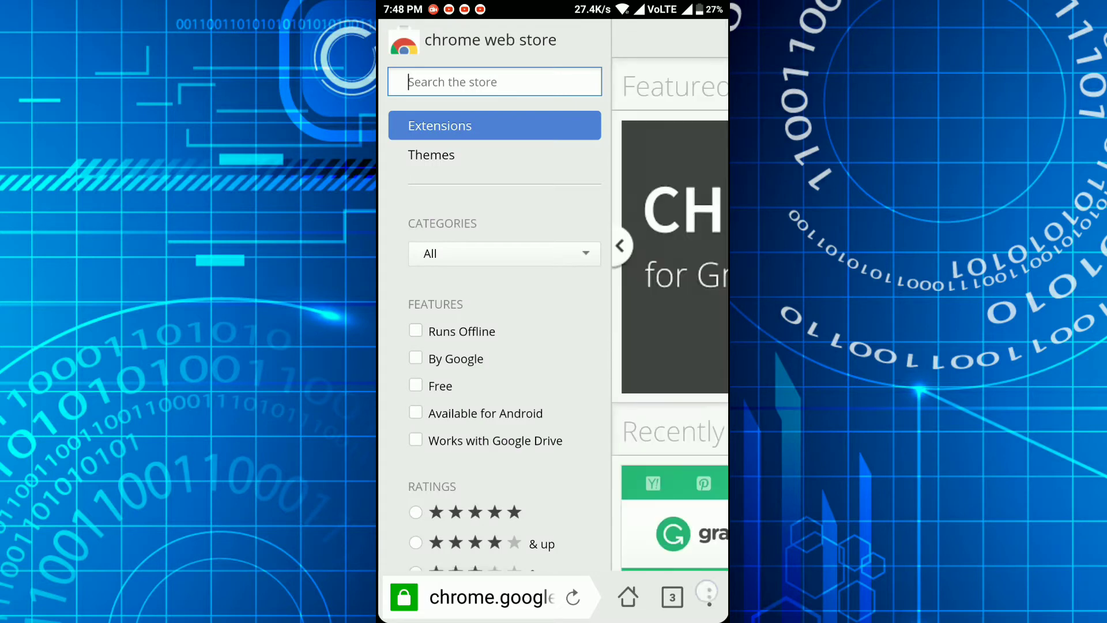
Step: Switch Chrome Web Store to the full desktop site and open Grammarly for Chrome details
left_click(710, 597)
scroll(684, 418, "down", 2)
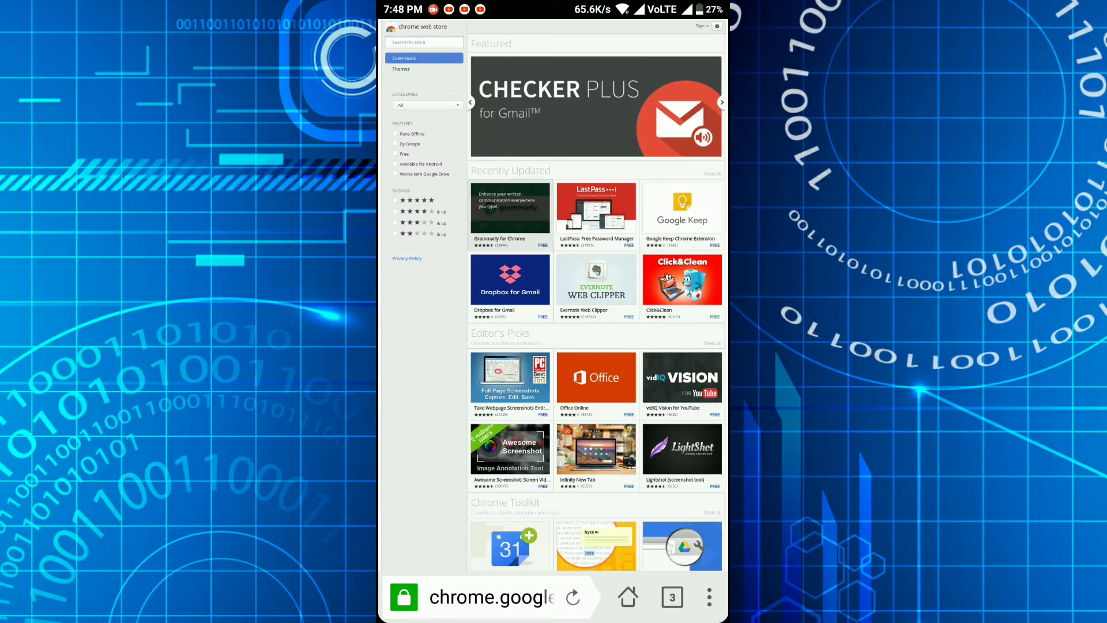
scroll(507, 246, "up", 3)
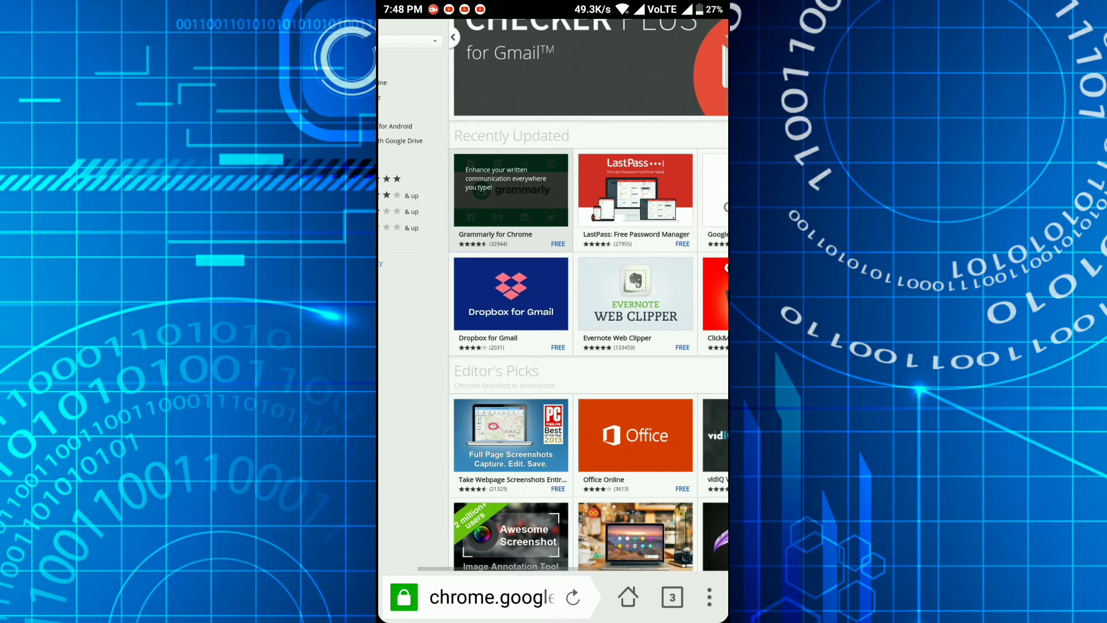
left_click(511, 191)
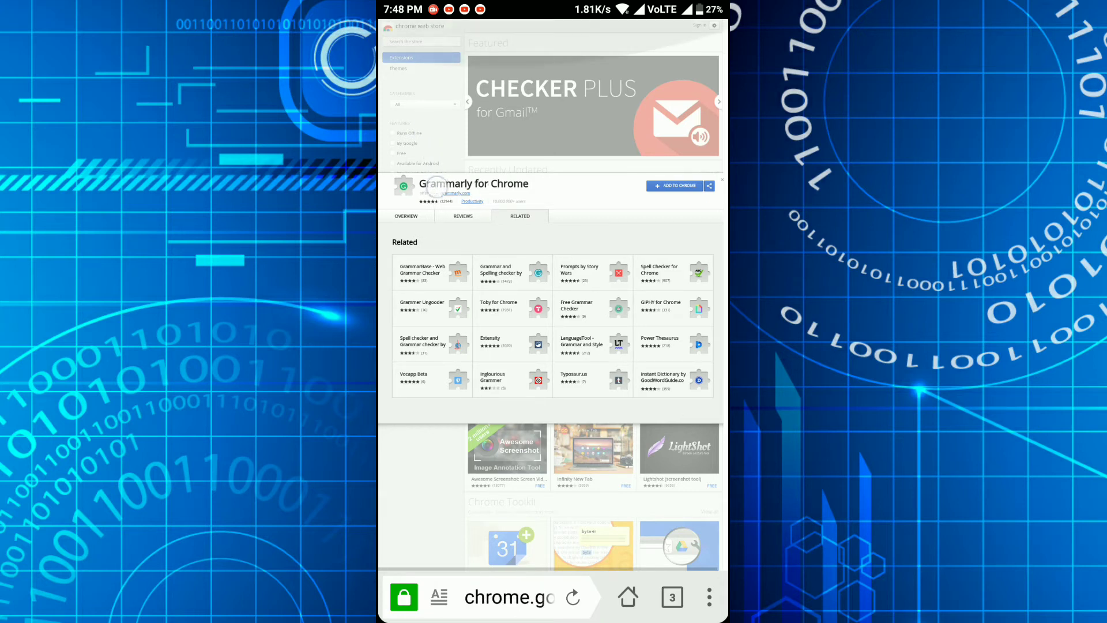
Step: Reopen the Grammarly for Chrome details and confirm Add Extension so its download begins
left_click(454, 200)
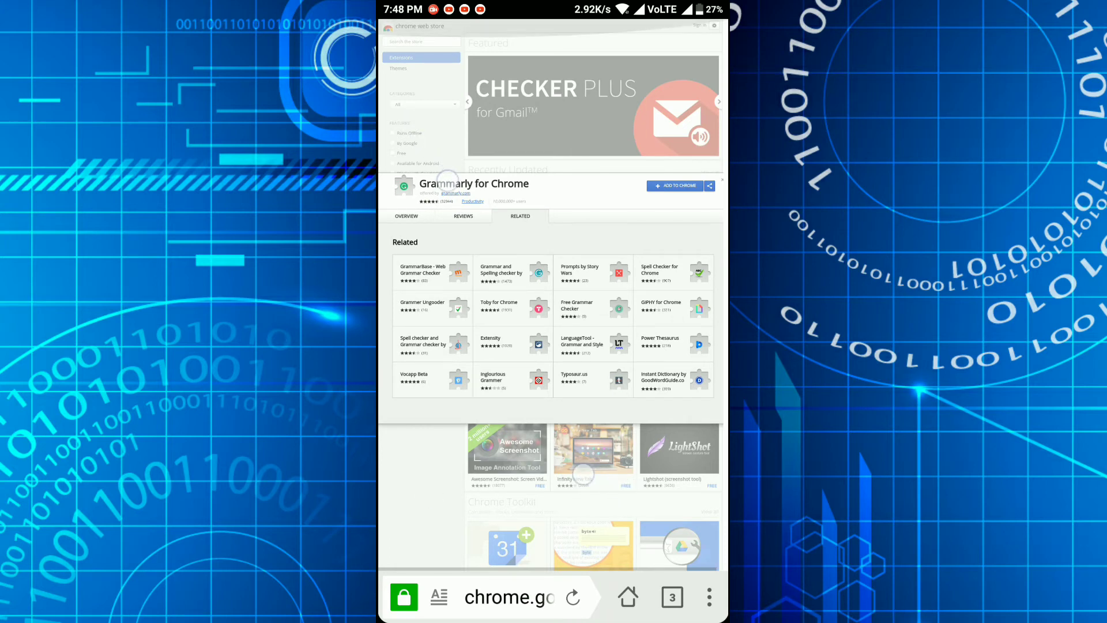
key("Escape")
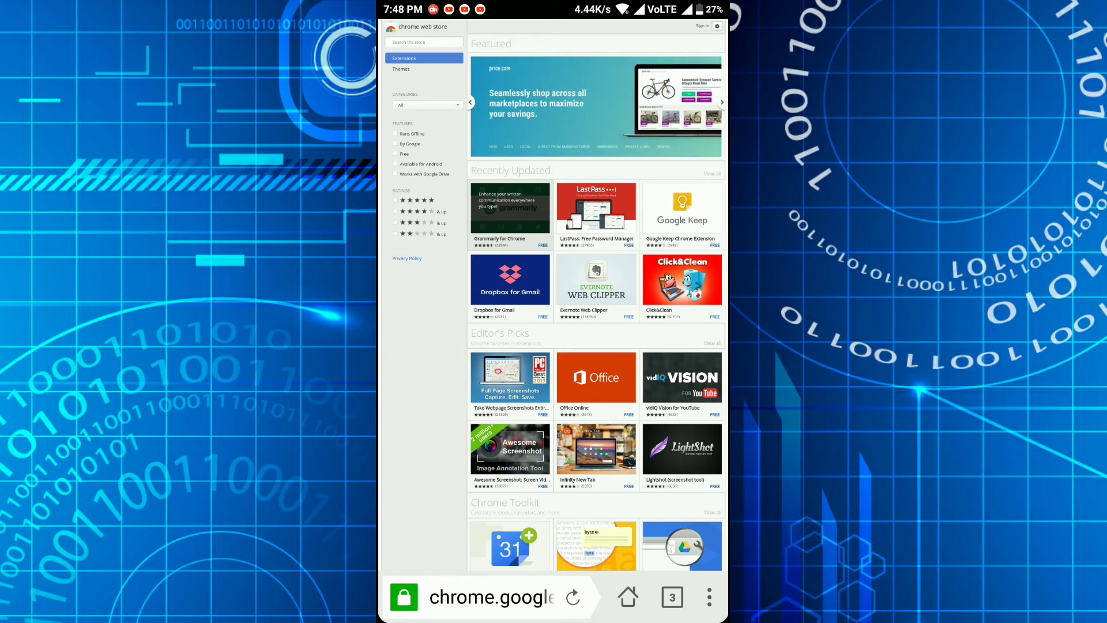
left_click(509, 211)
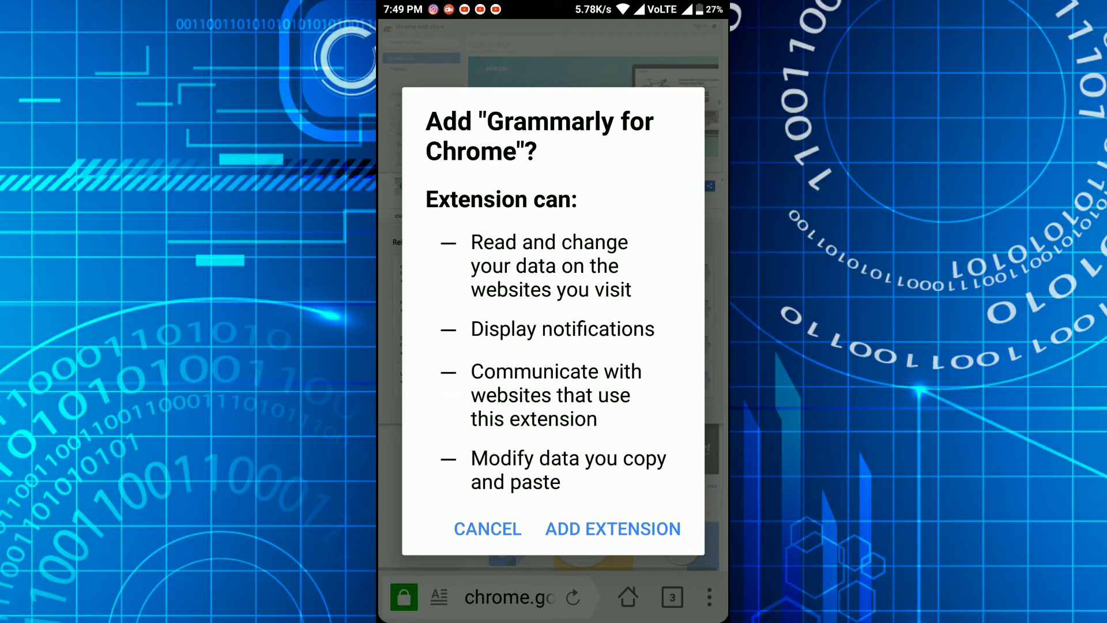
left_click(616, 529)
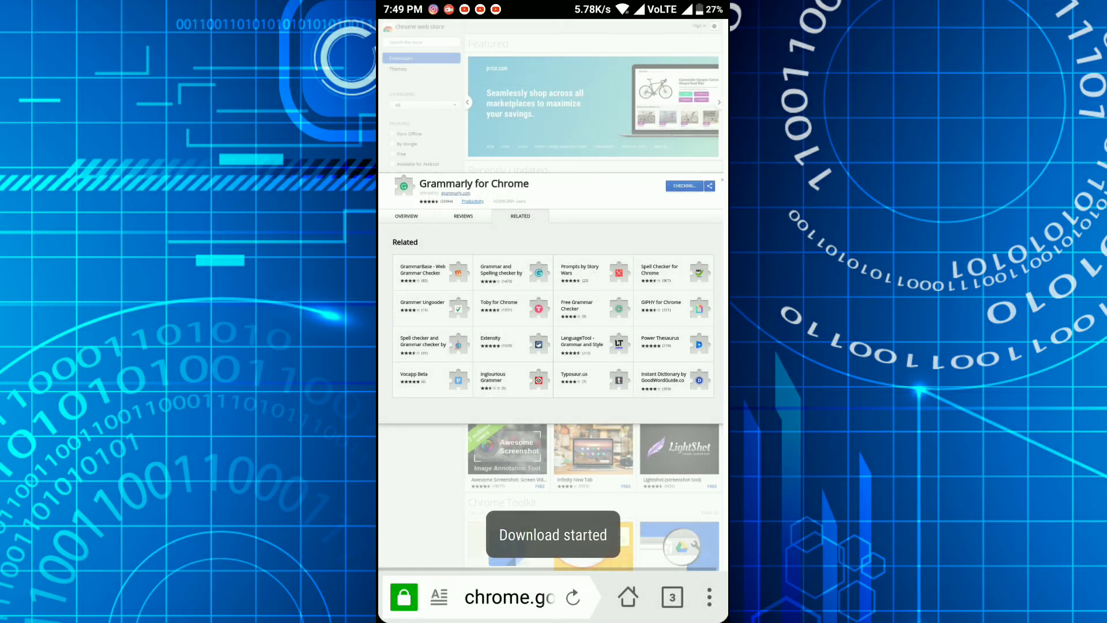